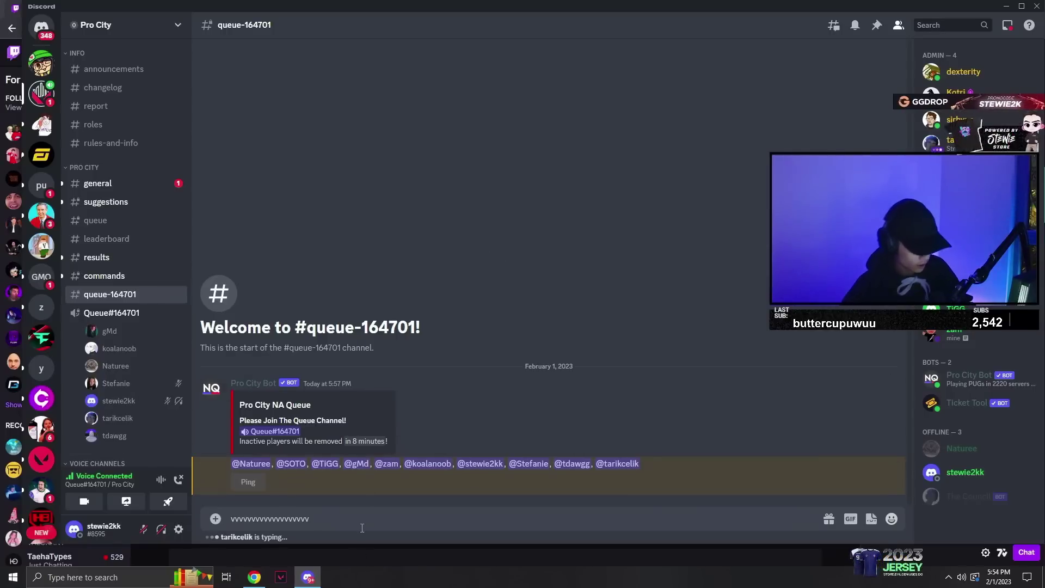
Select and delete the stray row of v's in the #queue-164701 message box
{"action": "key", "text": "ctrl+a"}
{"action": "key", "text": "BackSpace"}
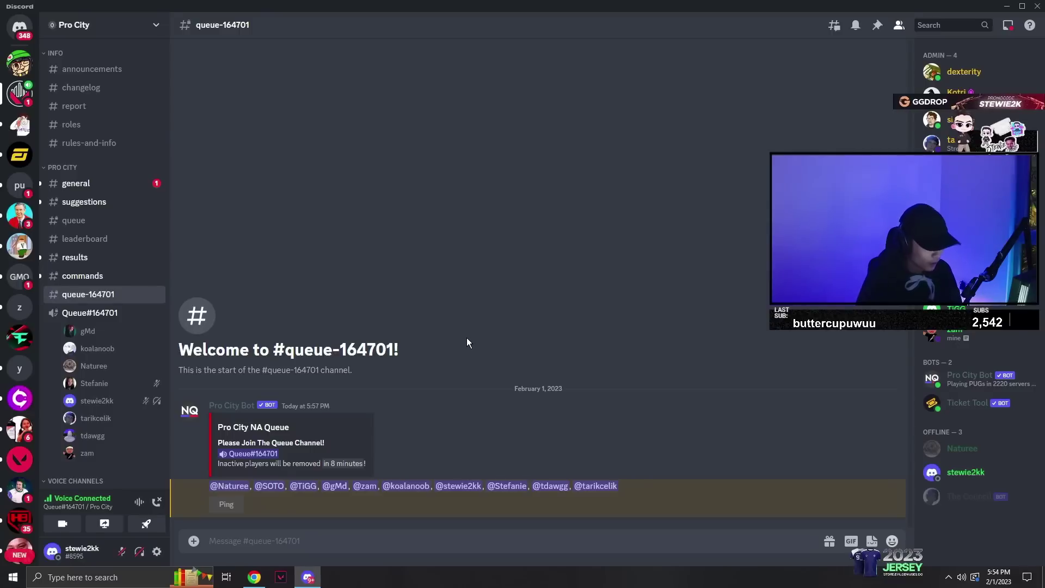
{"action": "left_click", "coordinate": [109, 188]}
{"action": "scroll", "coordinate": [268, 314], "scroll_direction": "down", "scroll_amount": 2}
{"action": "scroll", "coordinate": [264, 318], "scroll_direction": "down", "scroll_amount": 3}
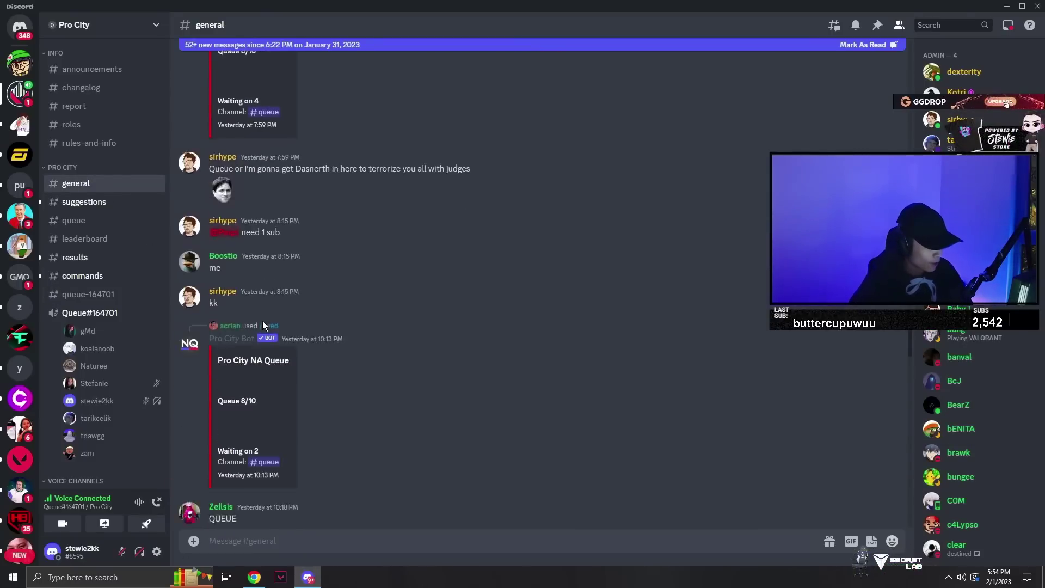
{"action": "scroll", "coordinate": [263, 327], "scroll_direction": "down", "scroll_amount": 5}
{"action": "scroll", "coordinate": [265, 357], "scroll_direction": "down", "scroll_amount": 5}
{"action": "scroll", "coordinate": [264, 358], "scroll_direction": "down", "scroll_amount": 5}
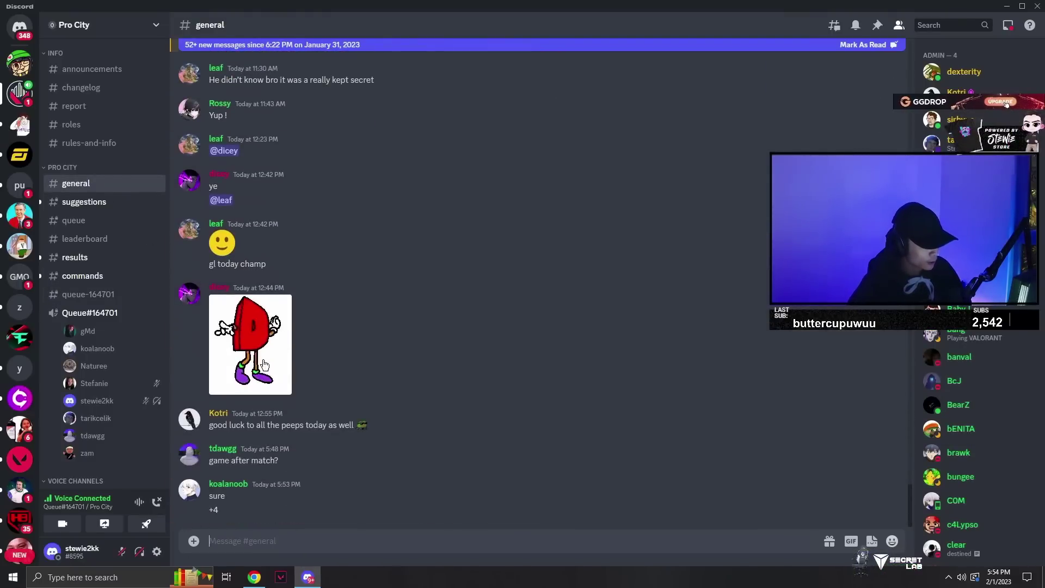
{"action": "left_click", "coordinate": [126, 281]}
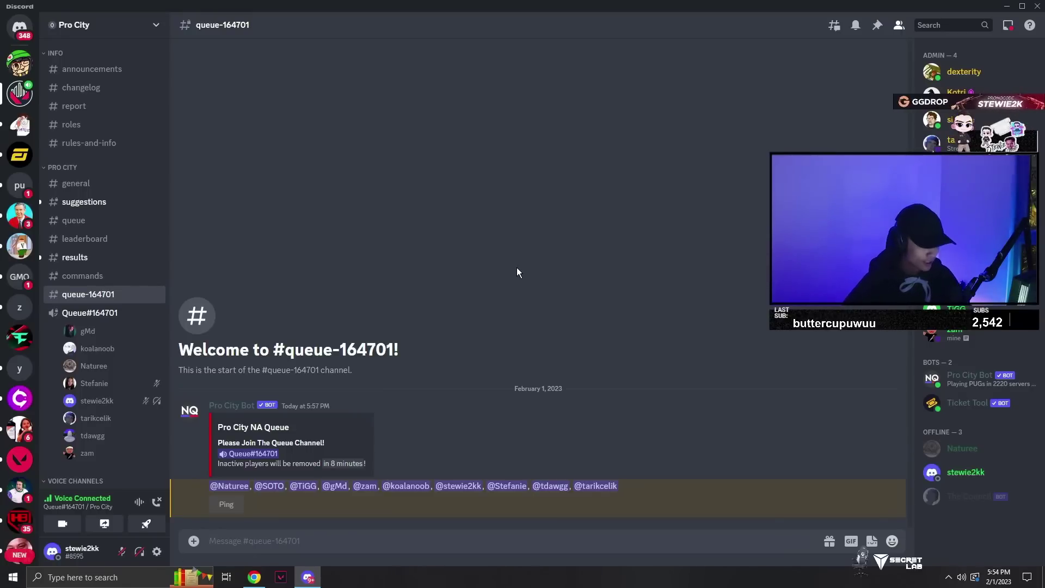
{"action": "scroll", "coordinate": [139, 441], "scroll_direction": "down", "scroll_amount": 3}
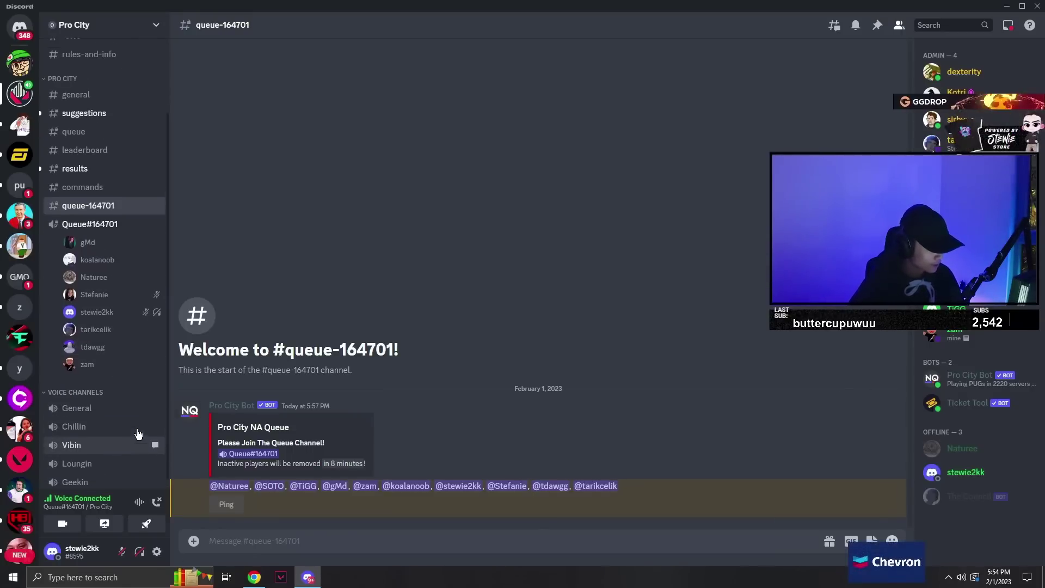
{"action": "scroll", "coordinate": [139, 440], "scroll_direction": "up", "scroll_amount": 2}
{"action": "scroll", "coordinate": [139, 440], "scroll_direction": "down", "scroll_amount": 2}
{"action": "scroll", "coordinate": [139, 440], "scroll_direction": "up", "scroll_amount": 1}
{"action": "scroll", "coordinate": [139, 439], "scroll_direction": "down", "scroll_amount": 2}
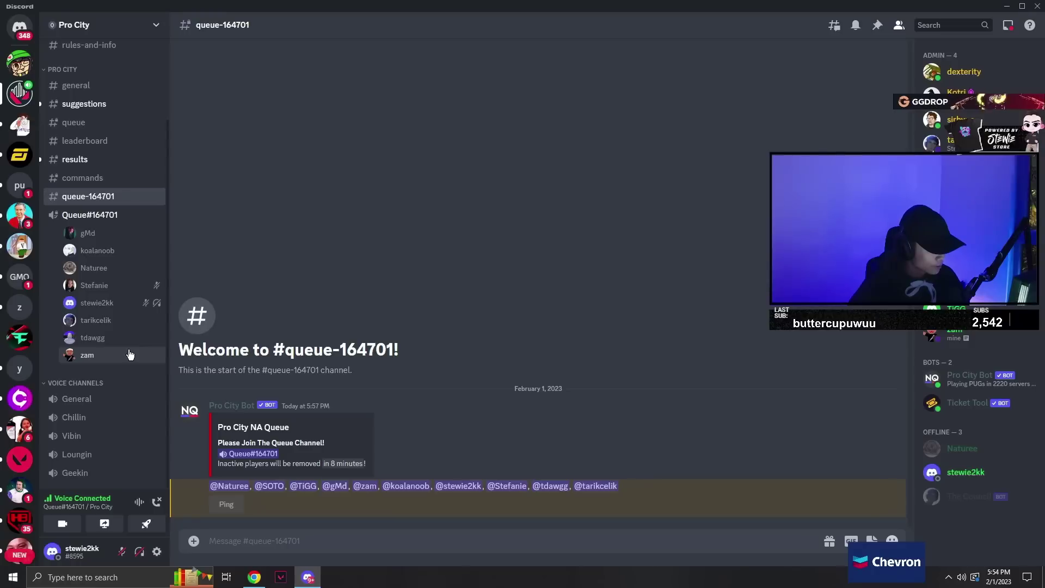
{"action": "scroll", "coordinate": [156, 402], "scroll_direction": "up", "scroll_amount": 1}
{"action": "scroll", "coordinate": [140, 398], "scroll_direction": "up", "scroll_amount": 1}
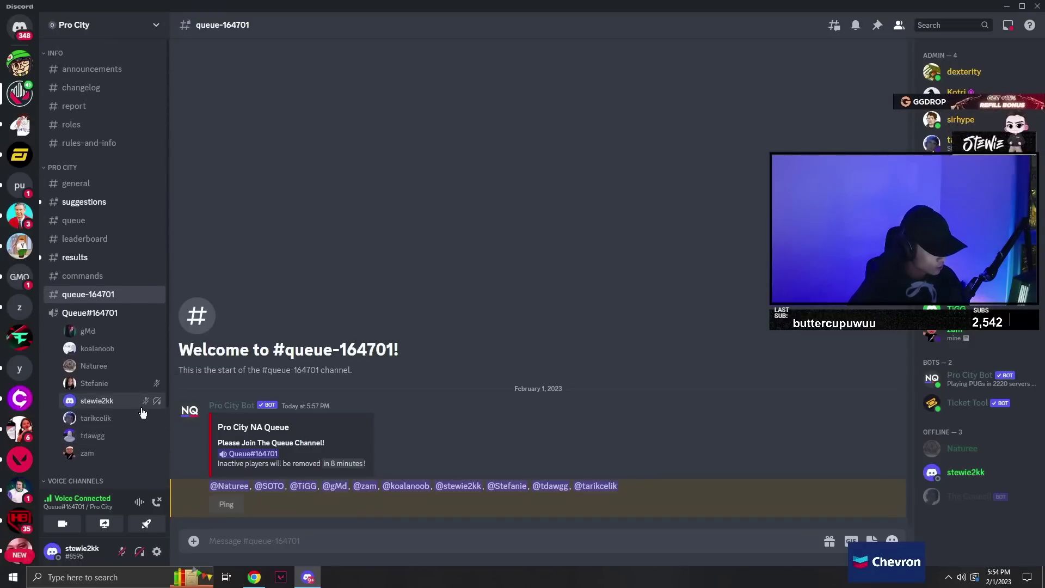
{"action": "scroll", "coordinate": [141, 413], "scroll_direction": "down", "scroll_amount": 2}
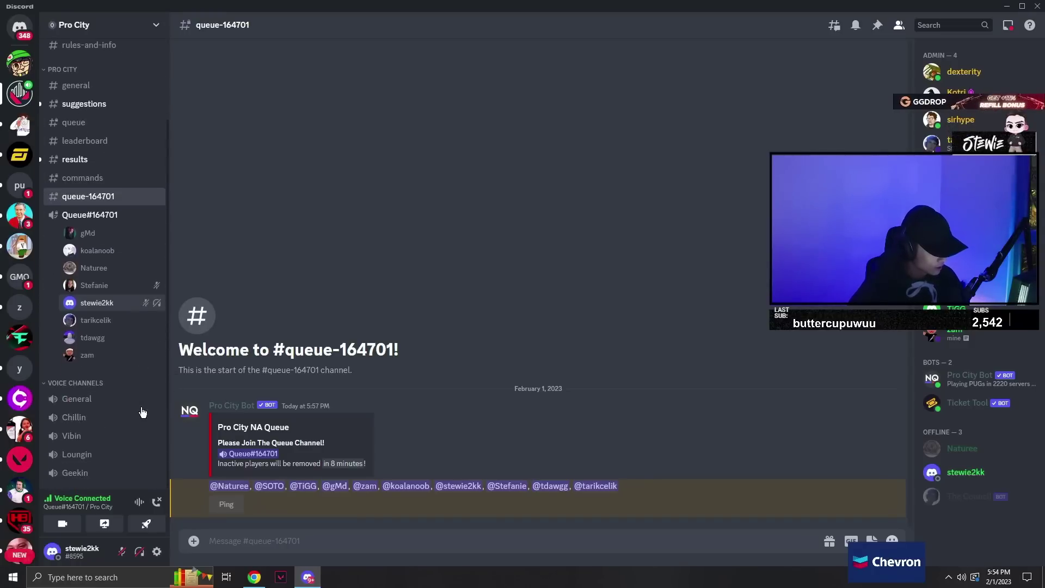
Toggle Deafen in the Queue#164701 voice channel to undeafen, then glance at the Twitch stream in Chrome
{"action": "left_click", "coordinate": [139, 553]}
{"action": "left_click", "coordinate": [139, 553]}
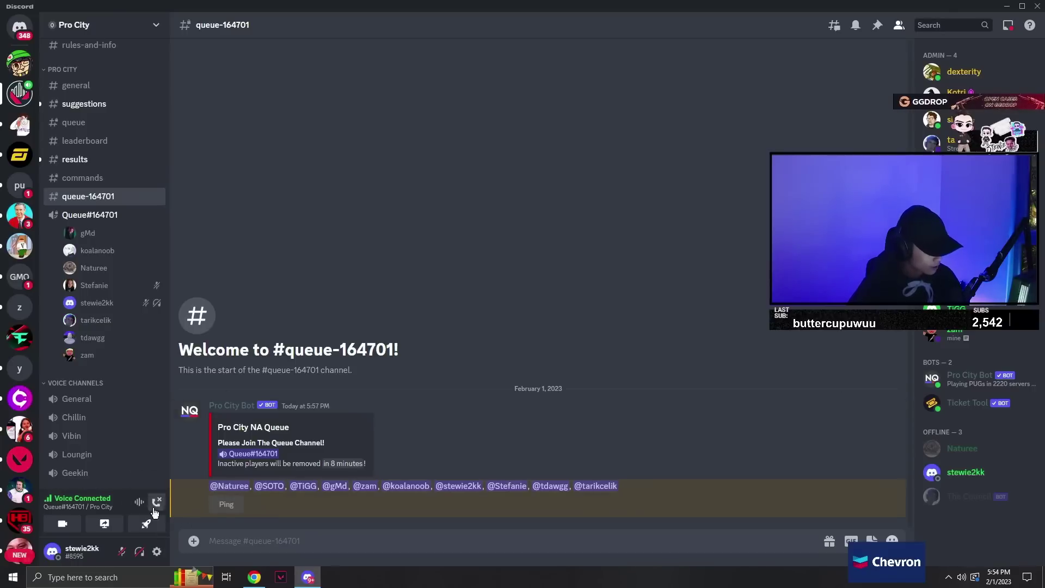
{"action": "left_click", "coordinate": [139, 553]}
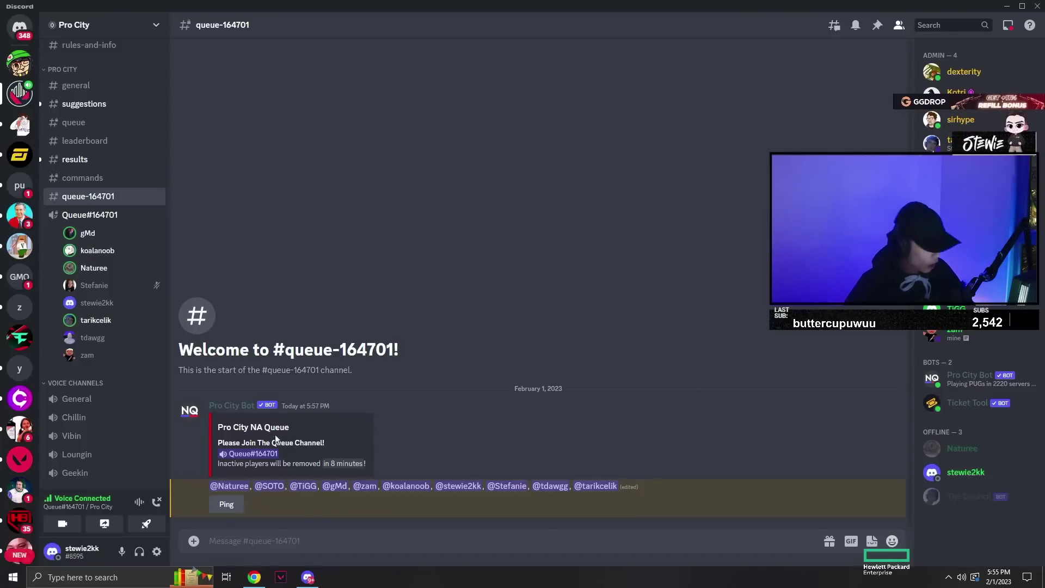
{"action": "left_click", "coordinate": [139, 551]}
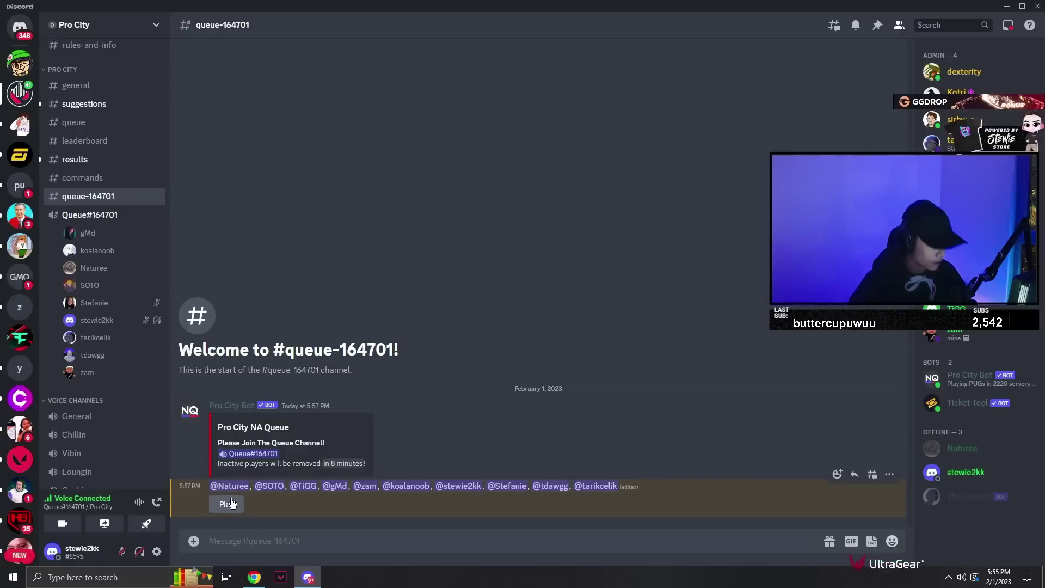
{"action": "left_click", "coordinate": [140, 553]}
{"action": "left_click", "coordinate": [254, 577]}
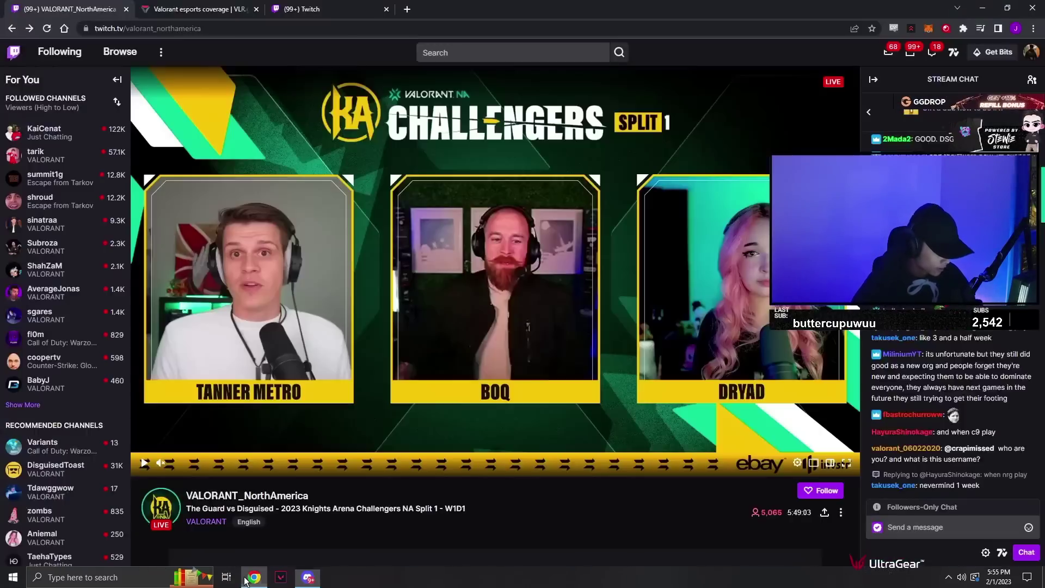
Return to Discord to watch the Pro City Bot post the team draft and Map Ban 1 vote
{"action": "left_click", "coordinate": [309, 577]}
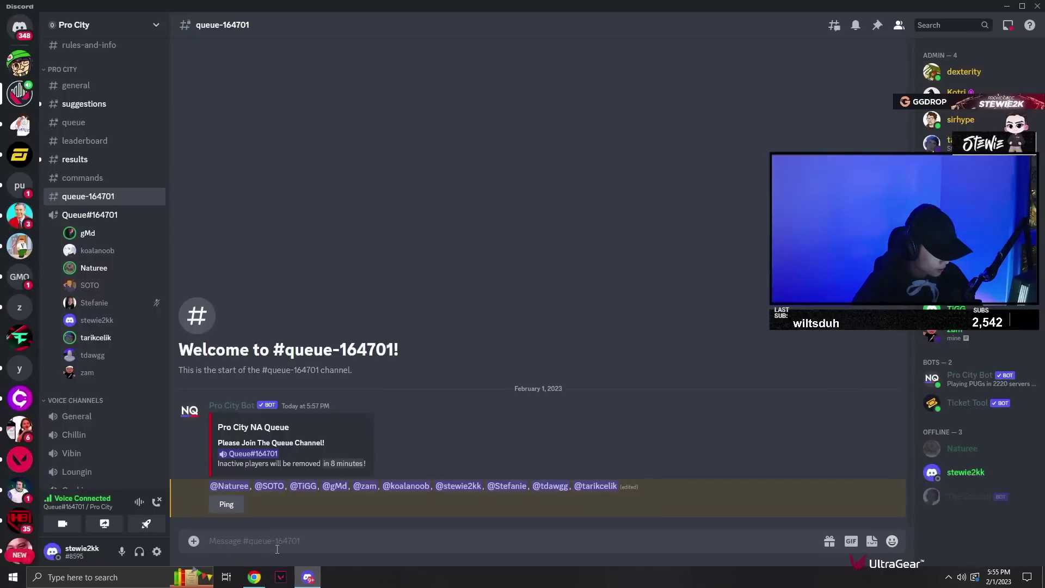